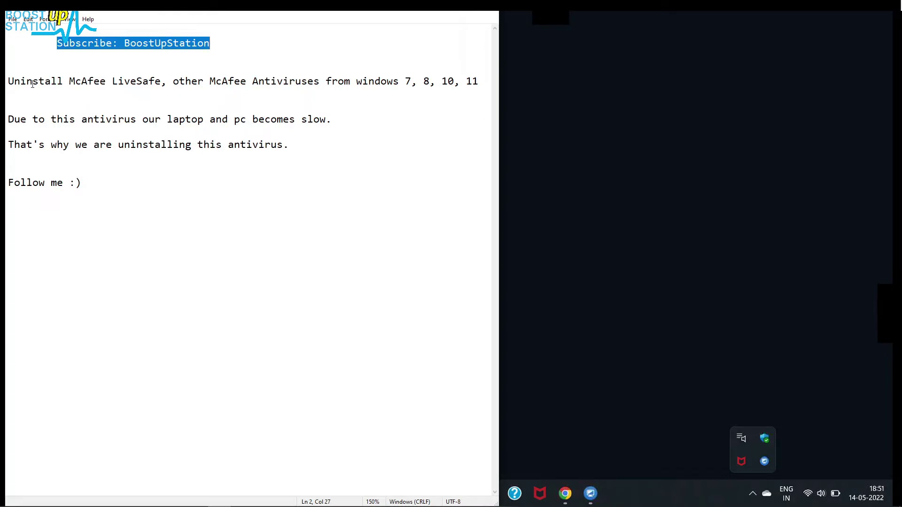
- Highlight the note's title, slowdown, reason and 'Follow me :)' lines, then close Notepad
drag(20, 81, 484, 76)
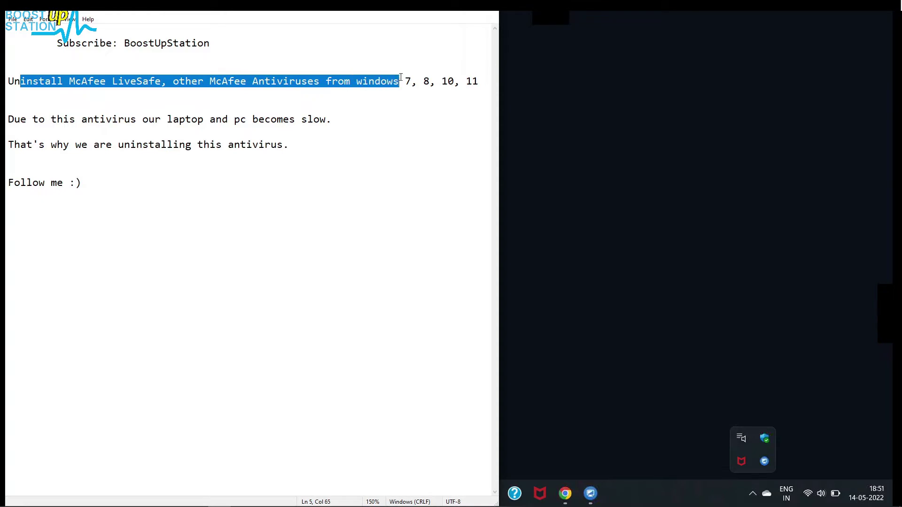
click(484, 76)
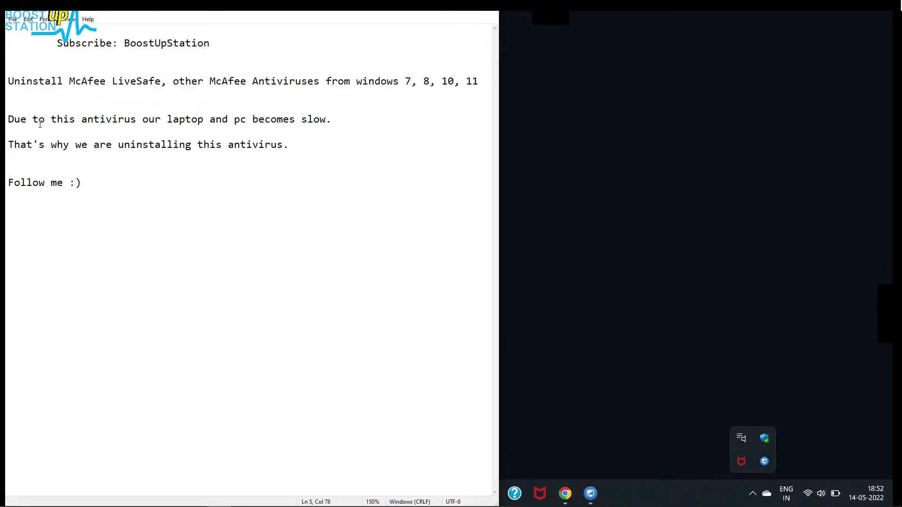
drag(39, 122, 330, 120)
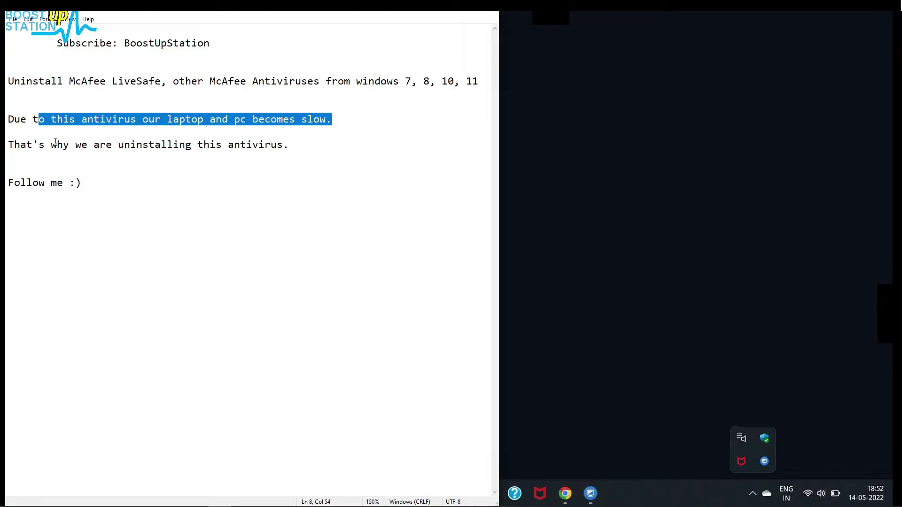
drag(39, 145, 304, 147)
click(275, 178)
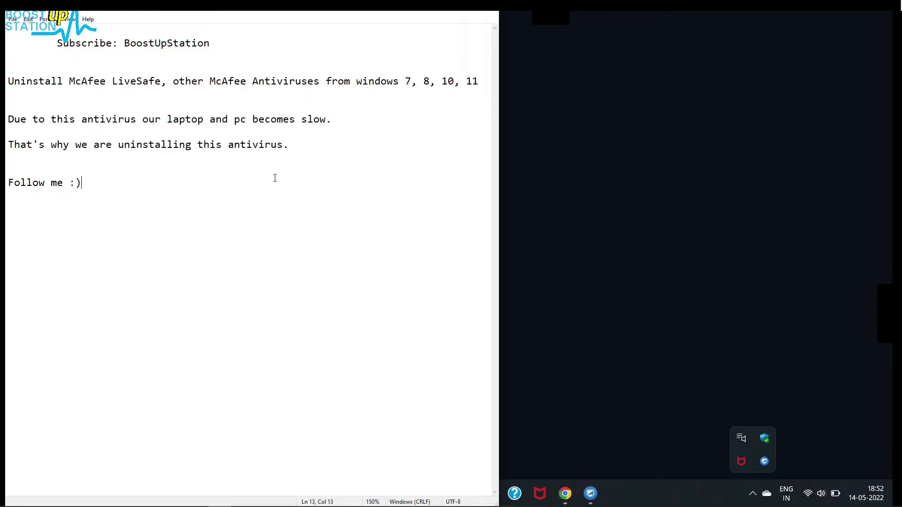
drag(126, 183, 5, 177)
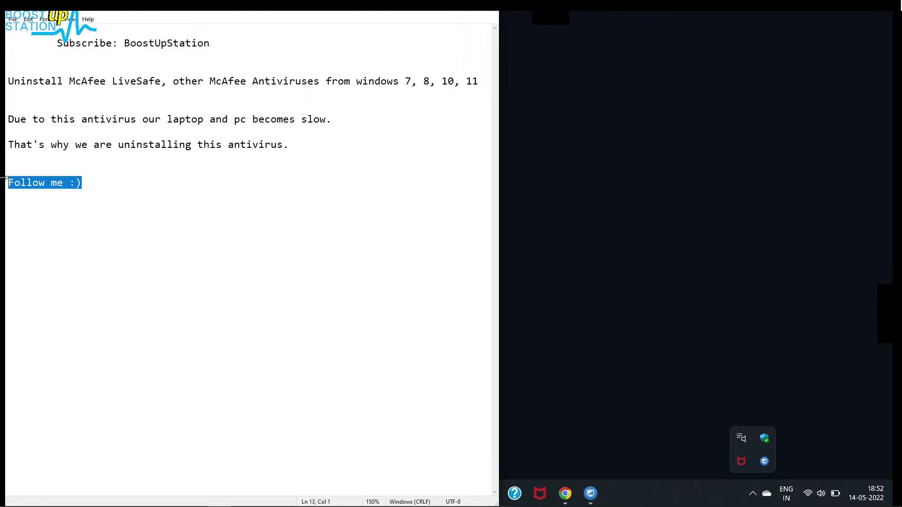
click(487, 21)
- Open Control Panel from the taskbar search, keeping its current view setting
click(338, 496)
click(312, 495)
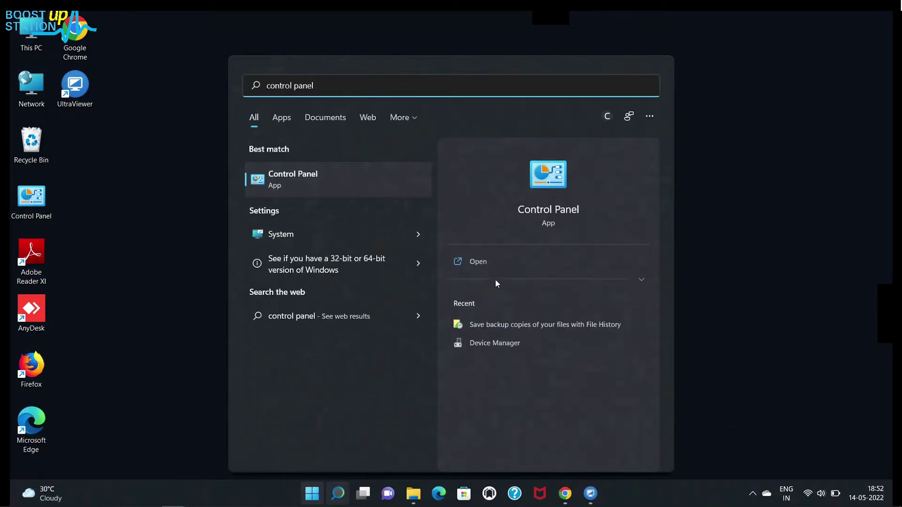
click(508, 261)
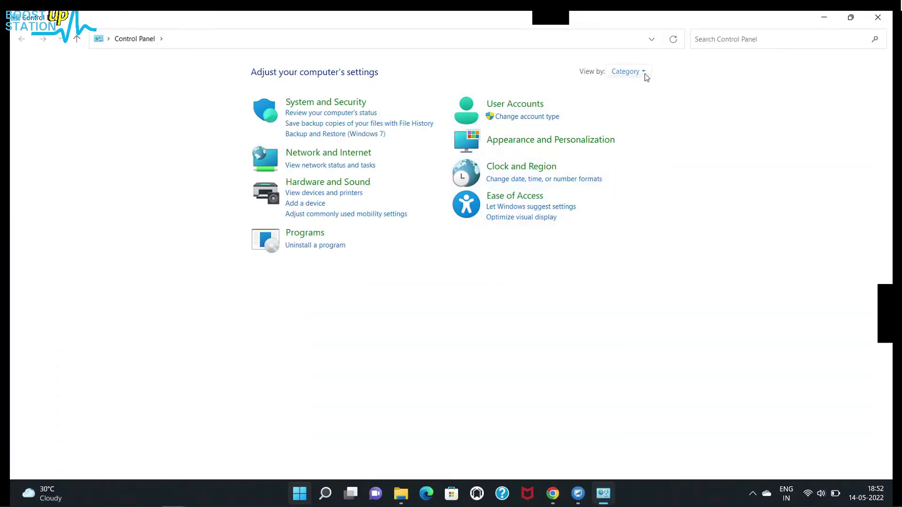
click(643, 73)
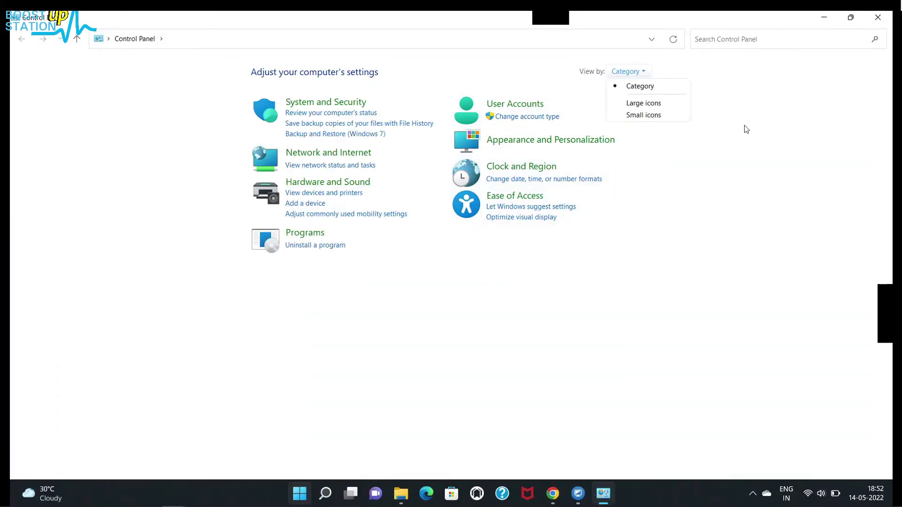
click(705, 176)
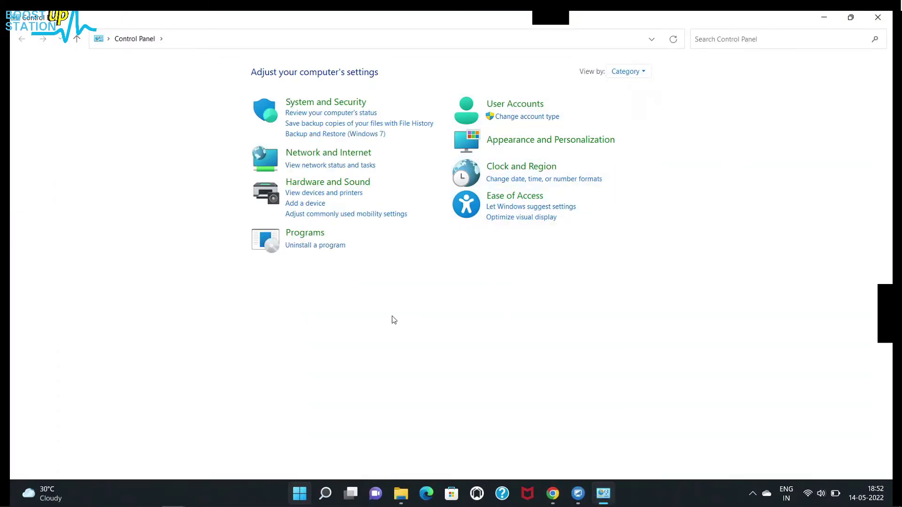
- Start the McAfee LiveSafe uninstaller from Uninstall a program and approve the administrator prompt
click(319, 251)
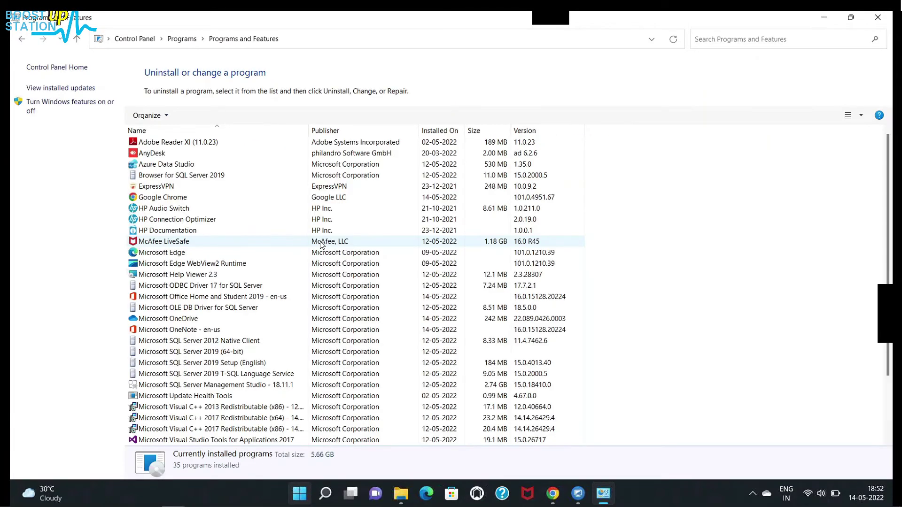
click(171, 245)
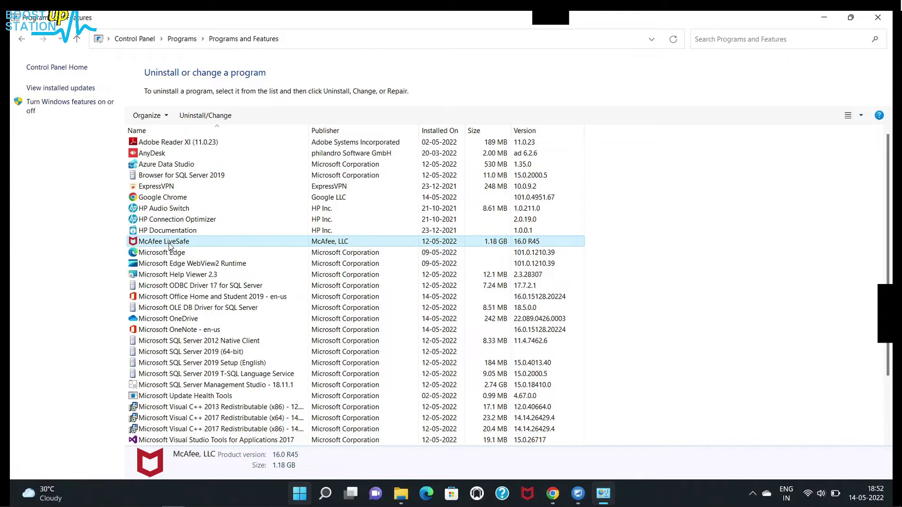
double_click(209, 245)
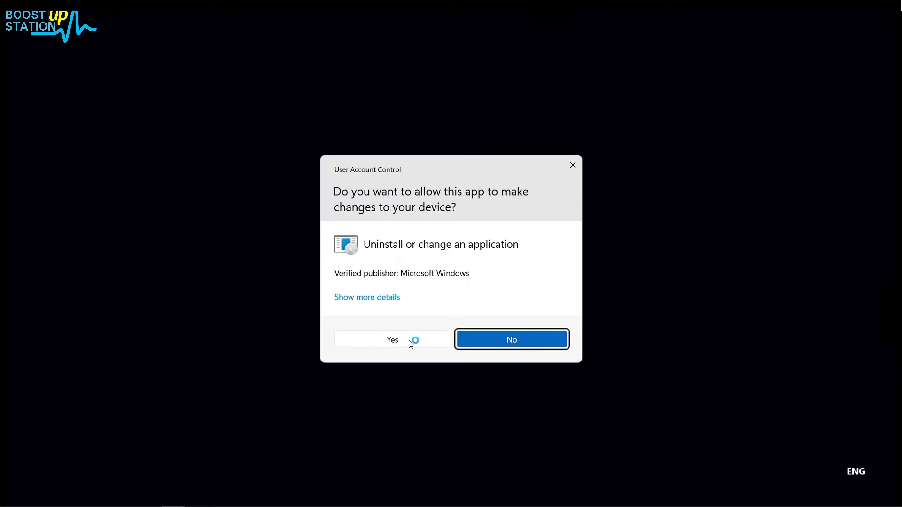
click(393, 340)
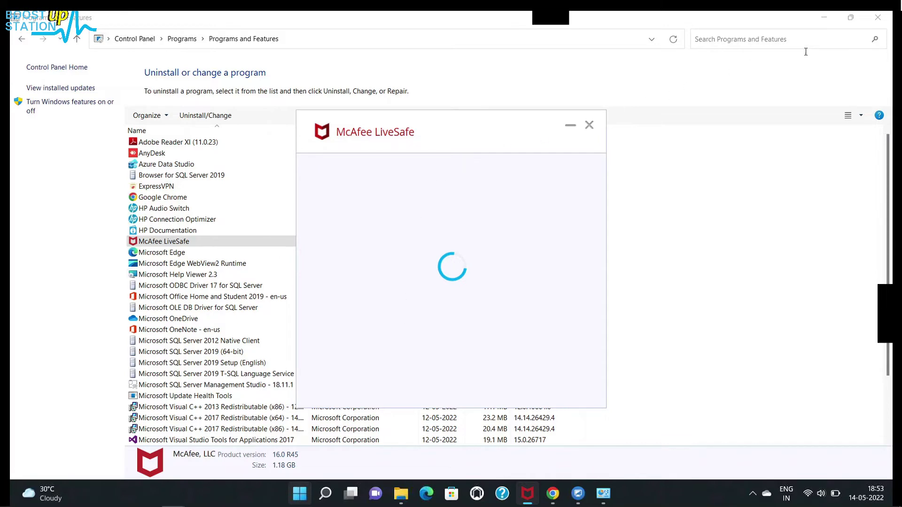
- Close Programs and Features, then remove McAfee LiveSafe along with all its files
click(875, 20)
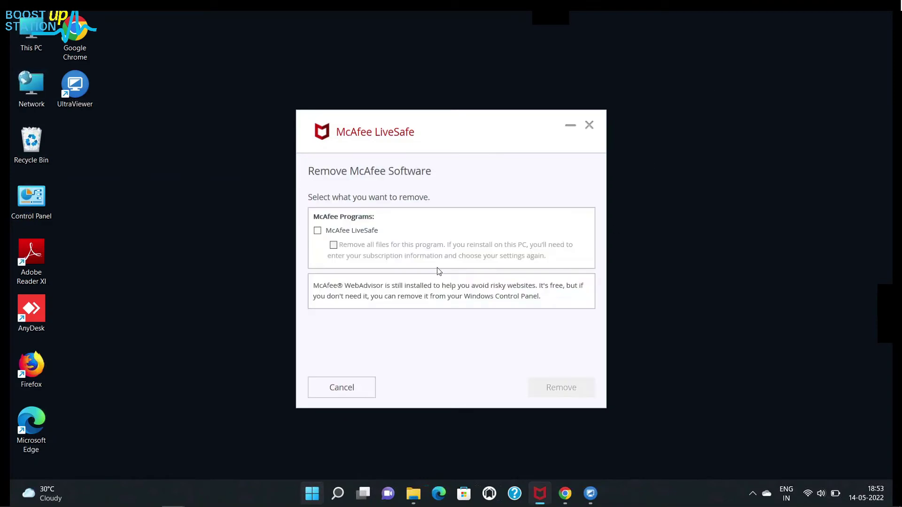
click(318, 231)
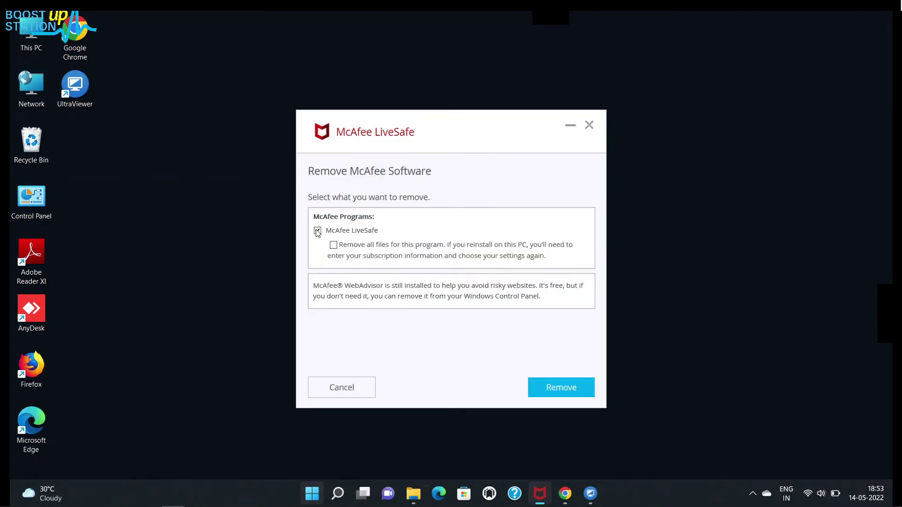
click(333, 245)
click(558, 388)
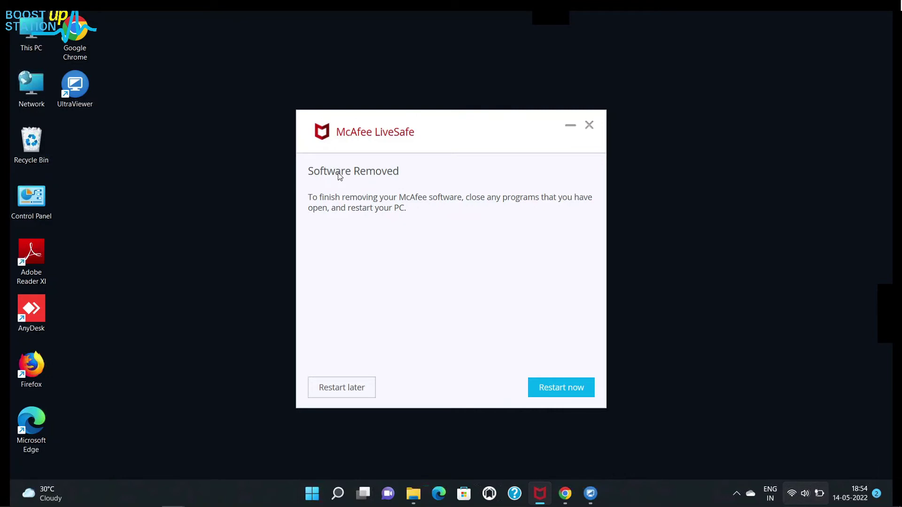
- Restart the PC to finish the McAfee removal, then show the hidden tray icons
click(586, 386)
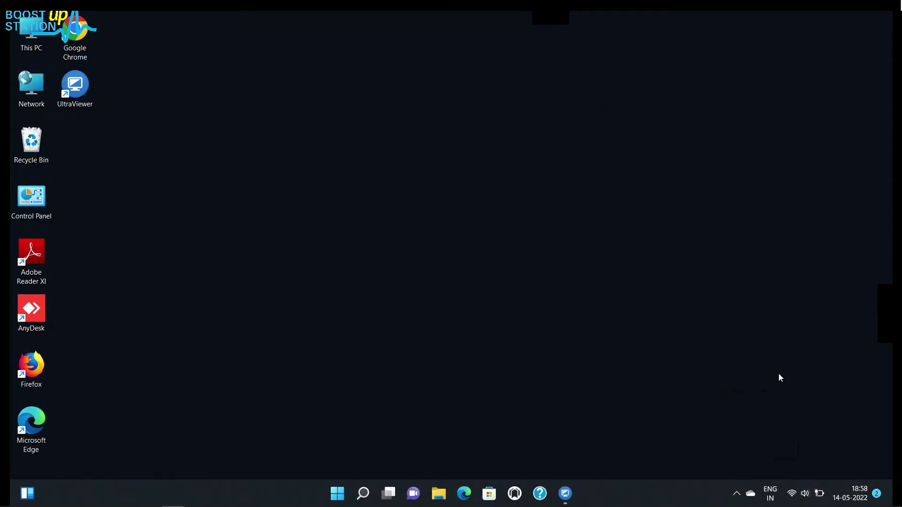
click(737, 495)
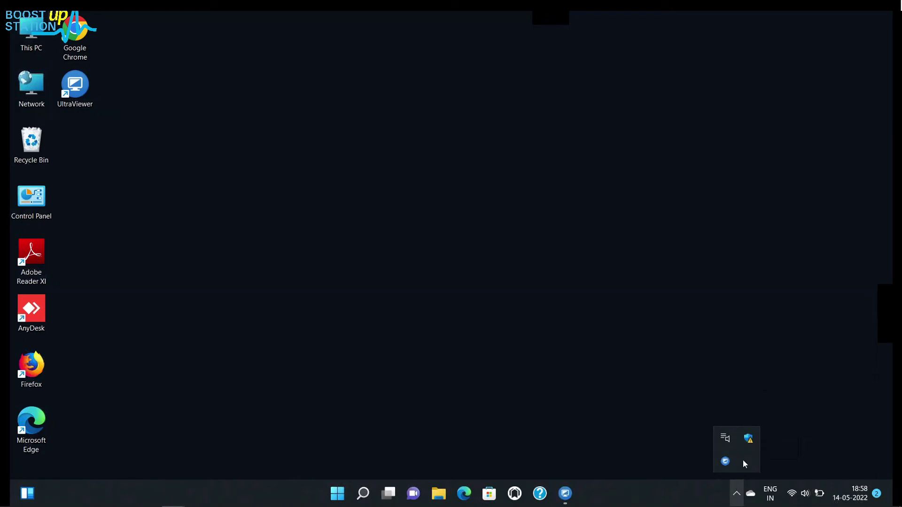
- Turn on potentially unwanted app blocking in Windows Security and approve the administrator prompt
click(748, 440)
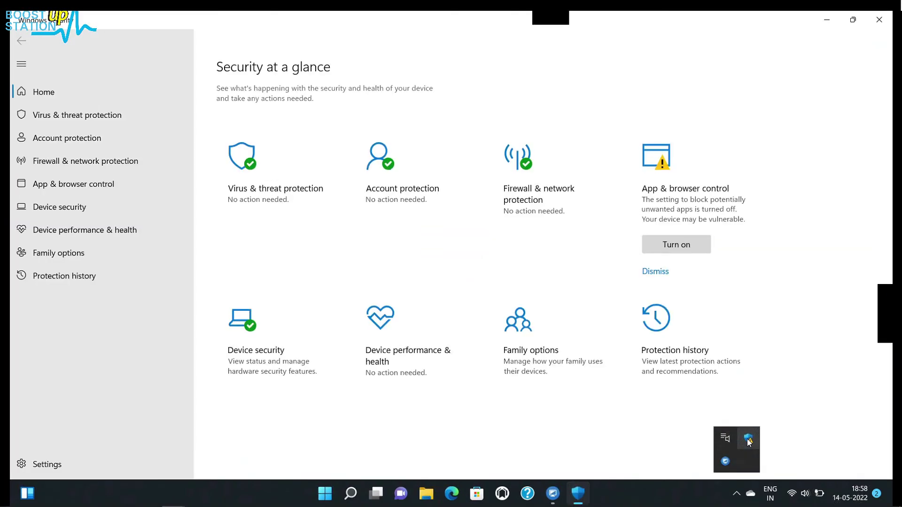
click(679, 246)
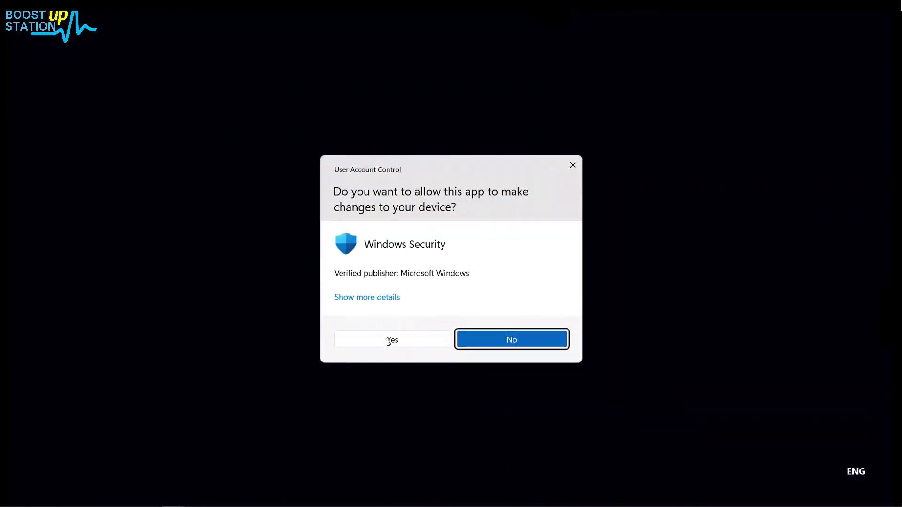
click(389, 341)
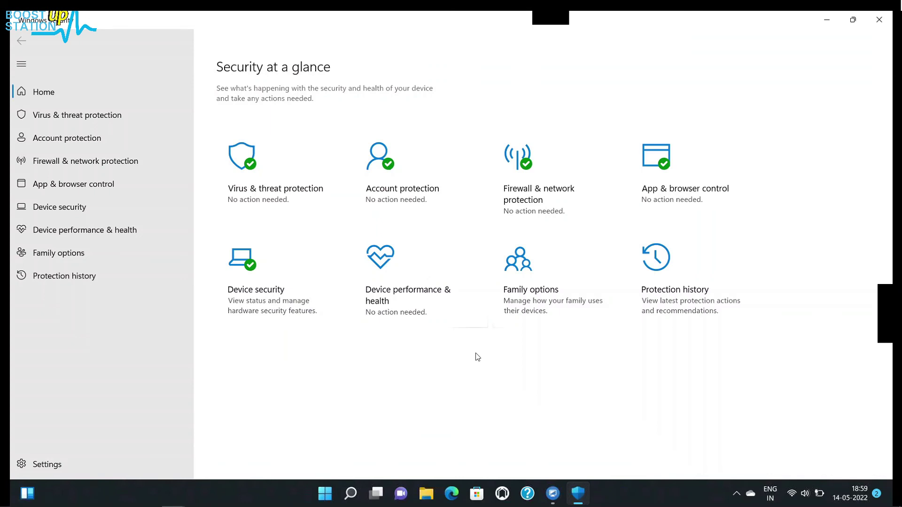
- Close Windows Security and highlight the 'Subscribe: BoostUpStation' line in Notepad
click(879, 19)
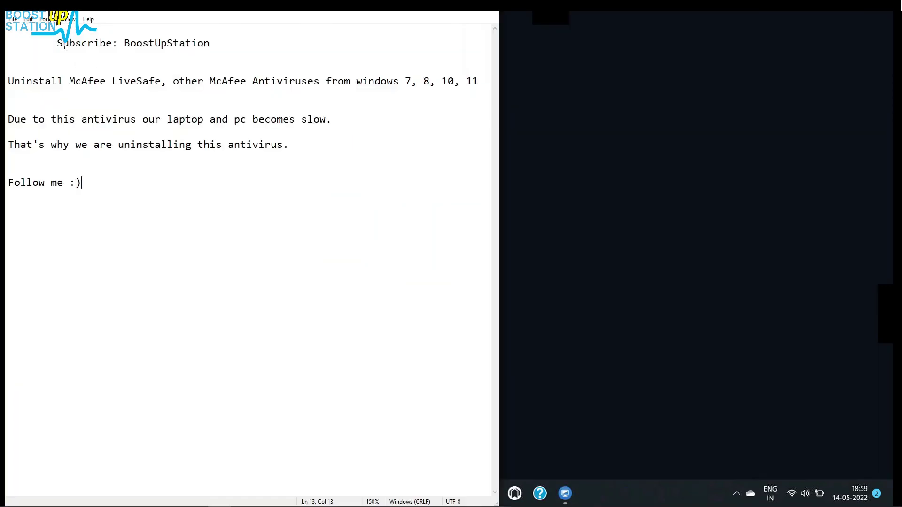
drag(52, 41, 212, 43)
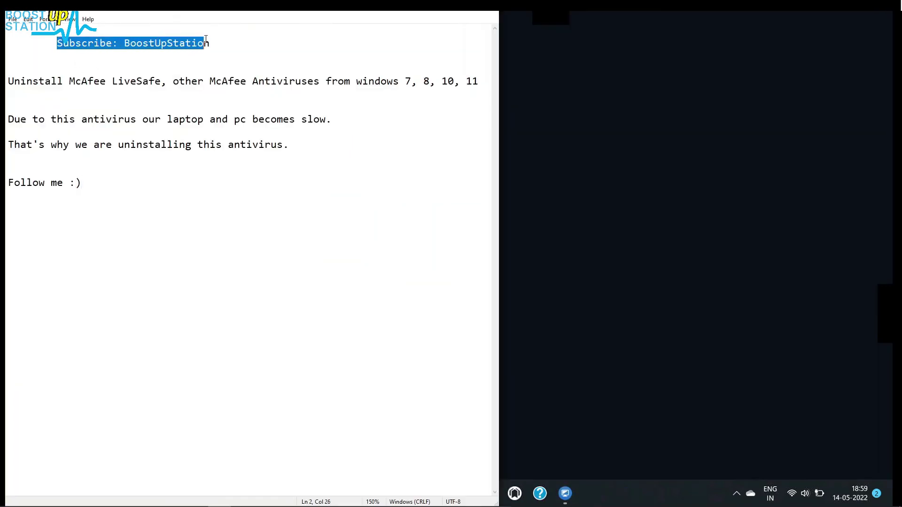